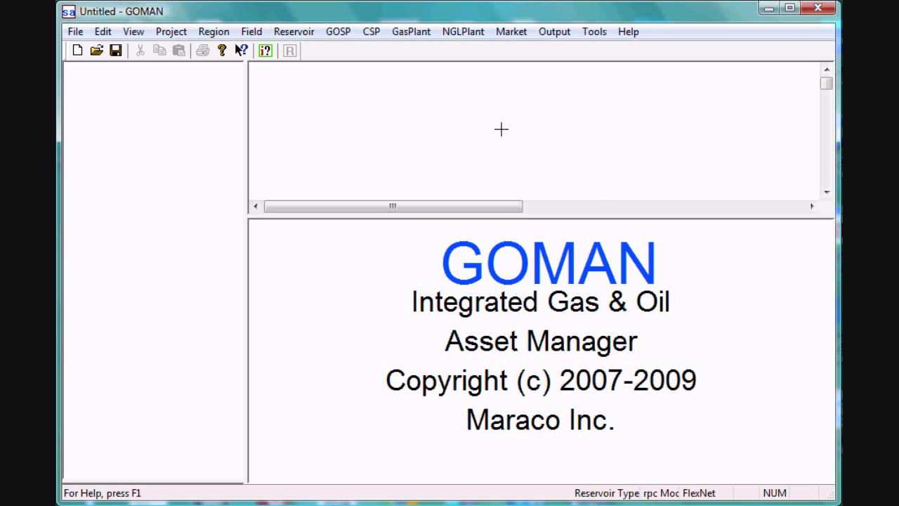
Set the project scope to 2 reservoirs and one each of GOSP, crude stabilization plant, gas plant, oil market and NGL plant
{"action": "right_click", "coordinate": [501, 129]}
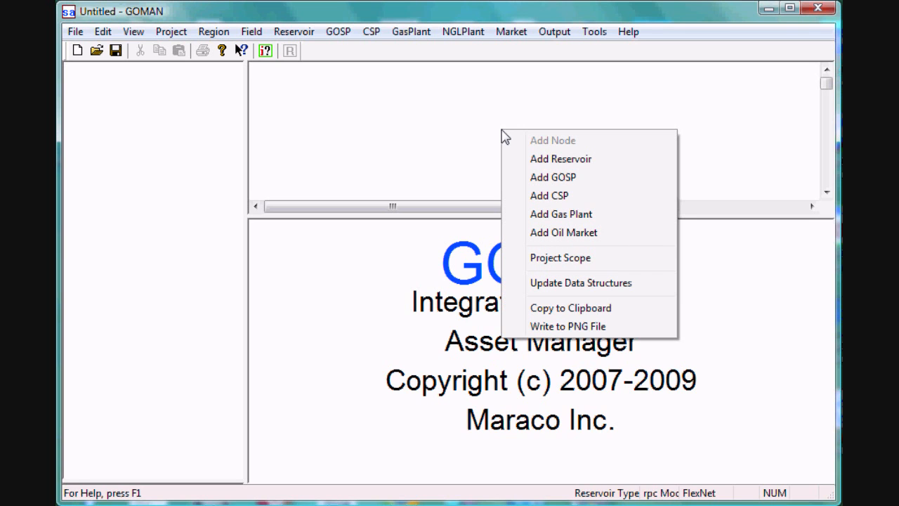
{"action": "left_click", "coordinate": [560, 259]}
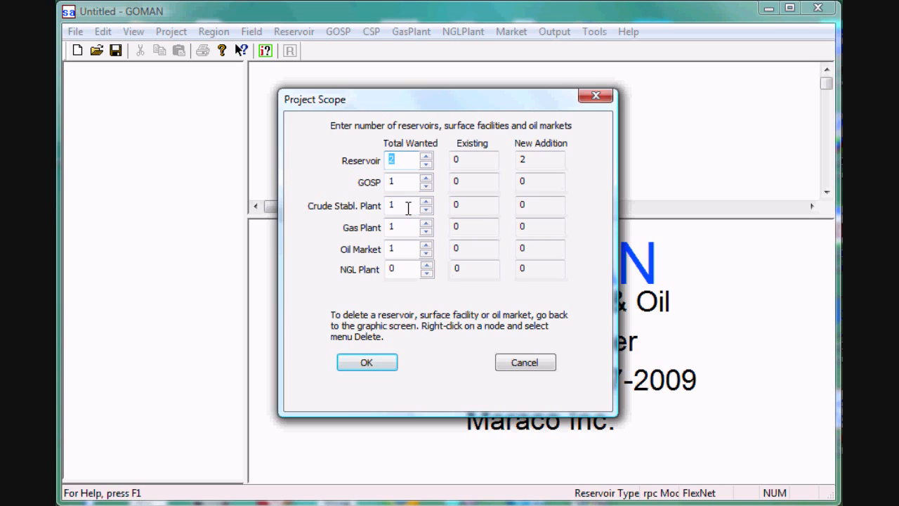
{"action": "double_click", "coordinate": [426, 273]}
{"action": "left_click", "coordinate": [426, 273]}
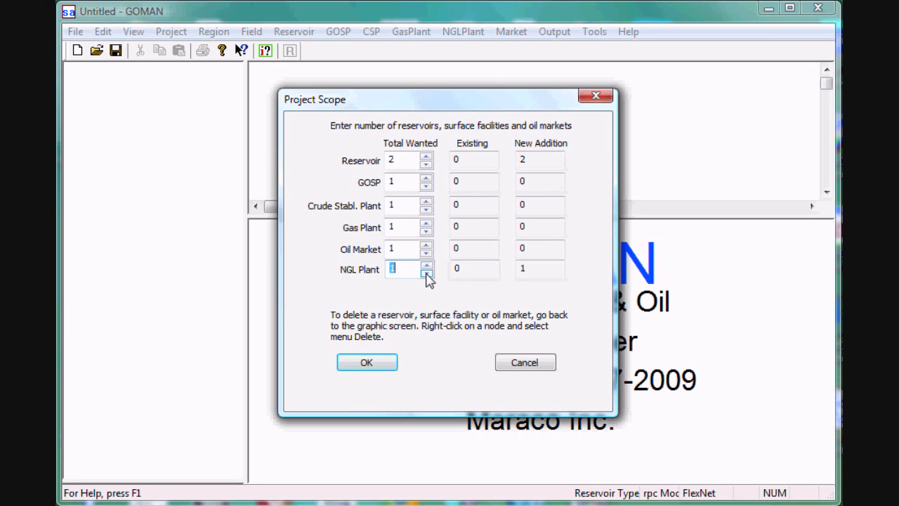
{"action": "left_click", "coordinate": [367, 362]}
{"action": "left_click", "coordinate": [442, 333]}
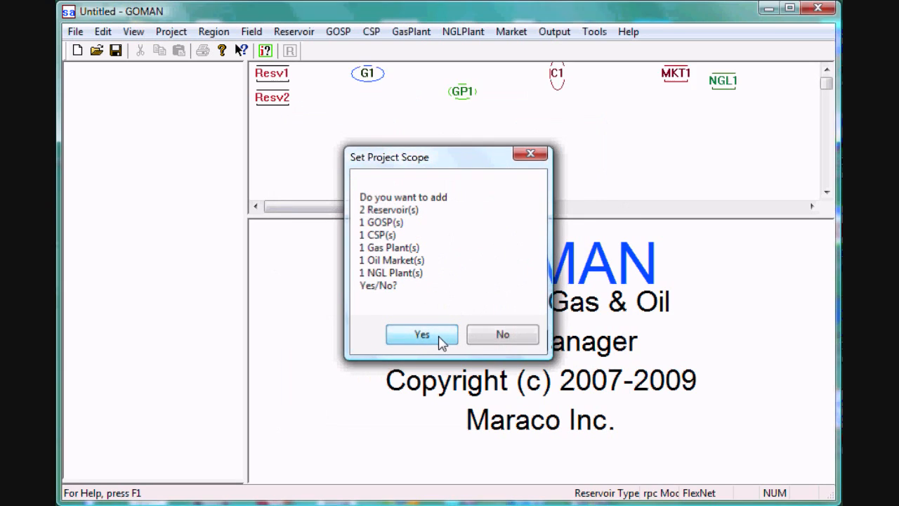
Enlarge the network diagram area and spread out the nodes, with reservoirs before G1, C1 above GP1, and MKT1 above NGL1
{"action": "left_click_drag", "start_coordinate": [491, 217], "coordinate": [491, 259]}
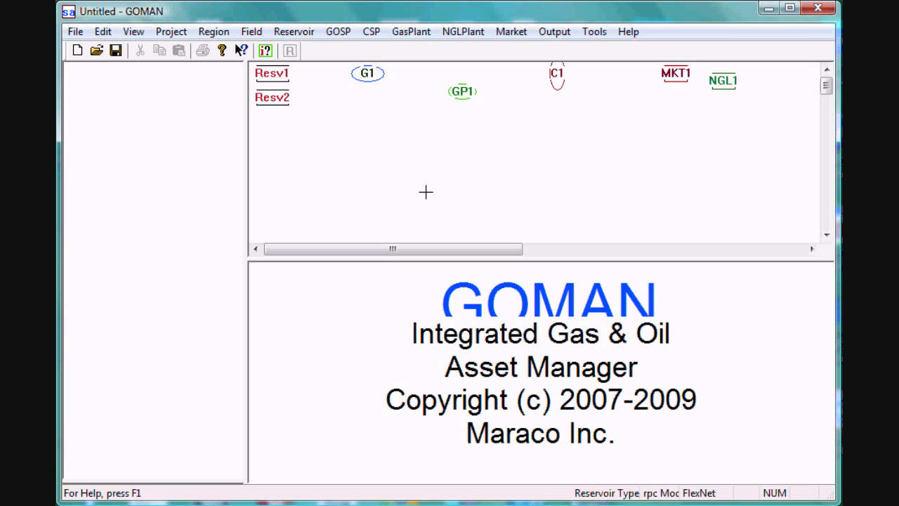
{"action": "left_click_drag", "start_coordinate": [276, 98], "coordinate": [283, 176]}
{"action": "left_click_drag", "start_coordinate": [275, 73], "coordinate": [284, 103]}
{"action": "left_click_drag", "start_coordinate": [363, 73], "coordinate": [375, 140]}
{"action": "left_click_drag", "start_coordinate": [462, 92], "coordinate": [488, 199]}
{"action": "left_click_drag", "start_coordinate": [558, 77], "coordinate": [487, 102]}
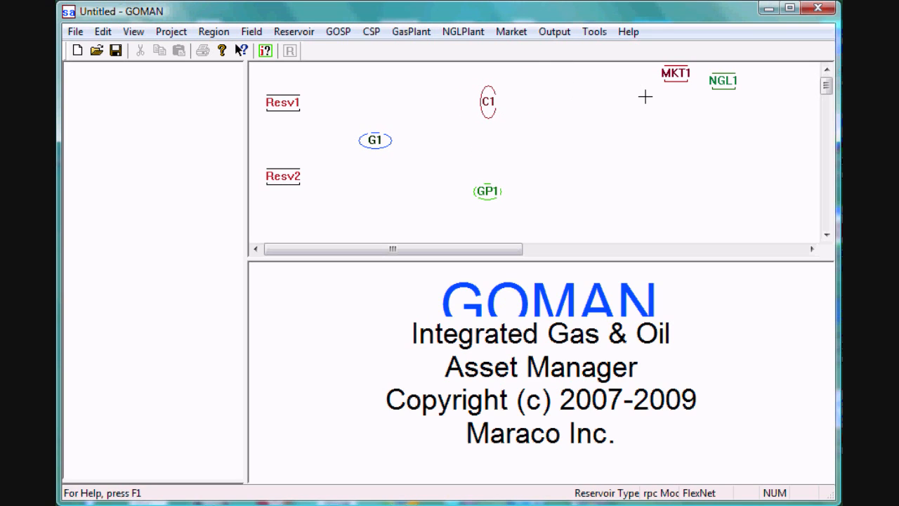
{"action": "left_click_drag", "start_coordinate": [674, 73], "coordinate": [632, 95]}
{"action": "left_click_drag", "start_coordinate": [723, 81], "coordinate": [632, 191]}
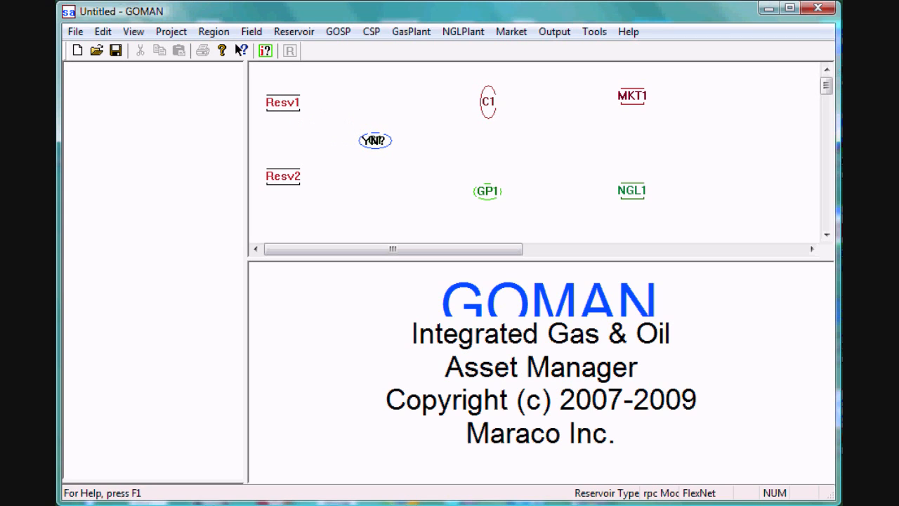
Connect Resv1 and Resv2 to G1, and G1 to both C1 and GP1
{"action": "left_click", "coordinate": [375, 139]}
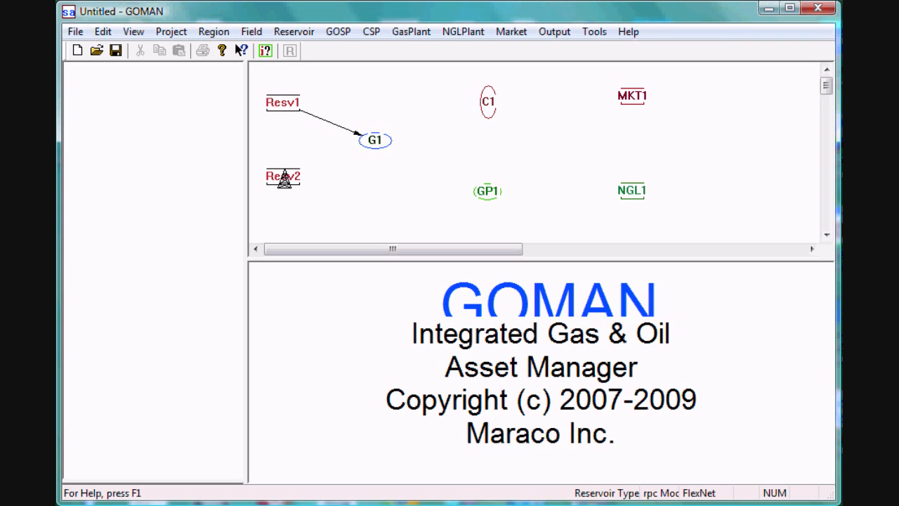
{"action": "left_click", "coordinate": [372, 140]}
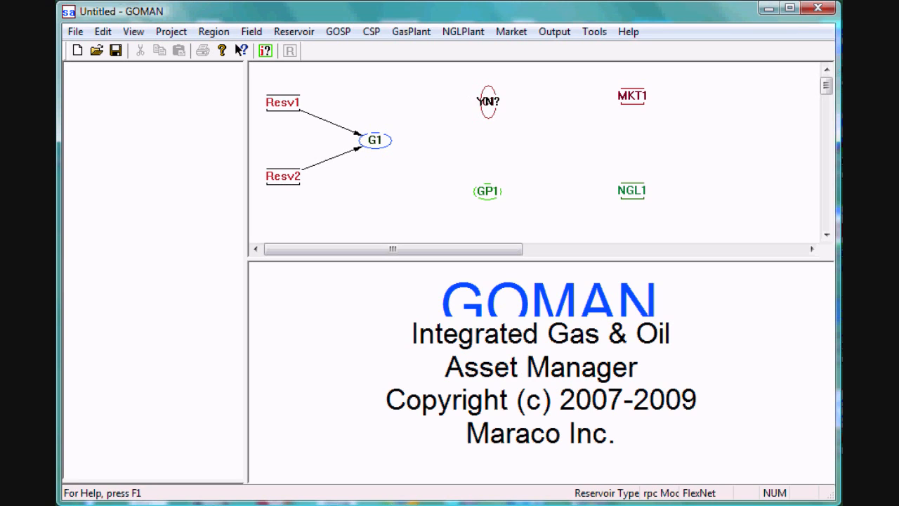
{"action": "left_click", "coordinate": [488, 100]}
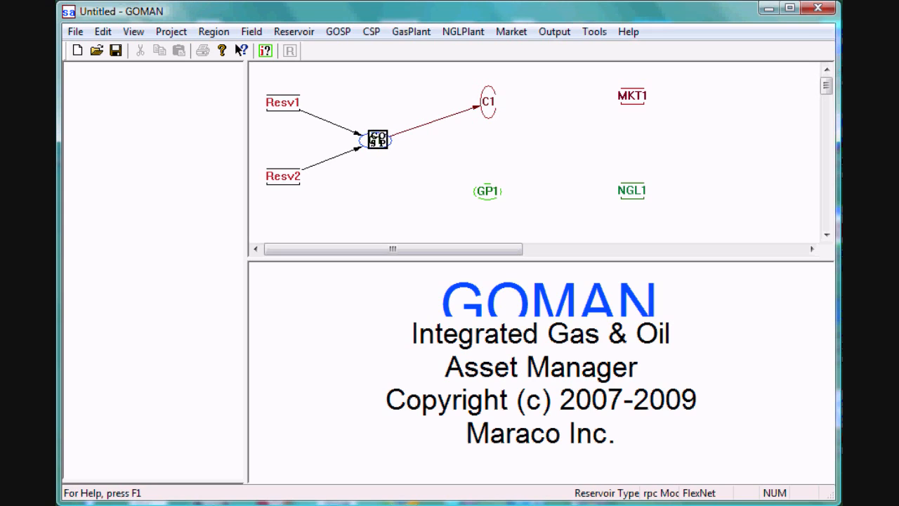
{"action": "left_click", "coordinate": [487, 190]}
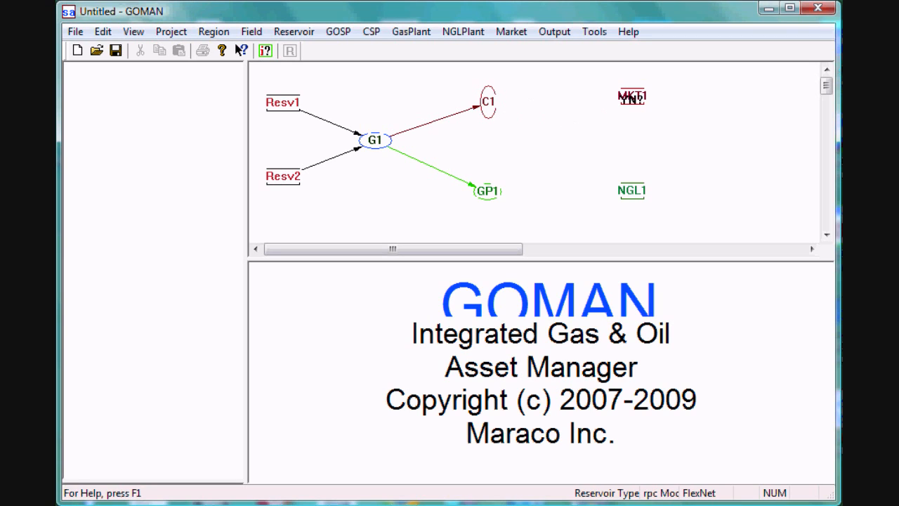
Connect C1 to MKT1 and GP1, link GP1 to NGL1, and update the project's data structures from the network
{"action": "left_click", "coordinate": [631, 97]}
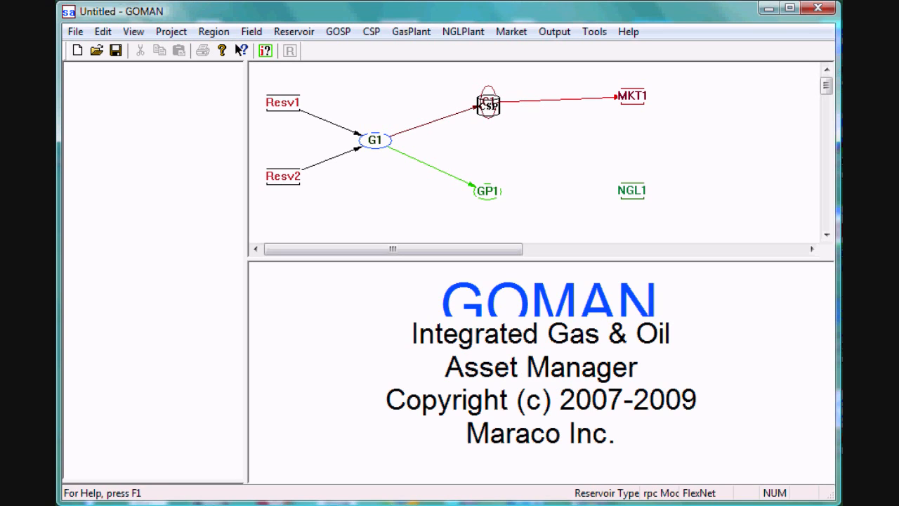
{"action": "left_click", "coordinate": [489, 187]}
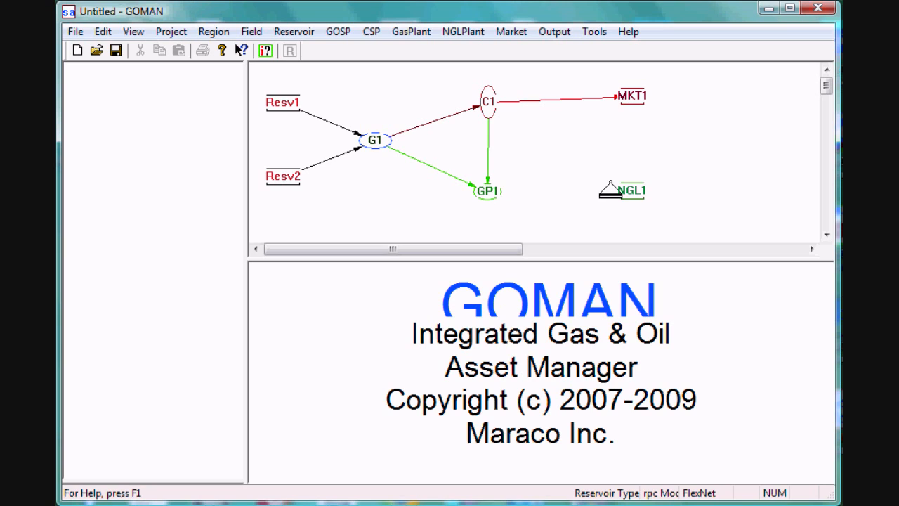
{"action": "left_click", "coordinate": [631, 191]}
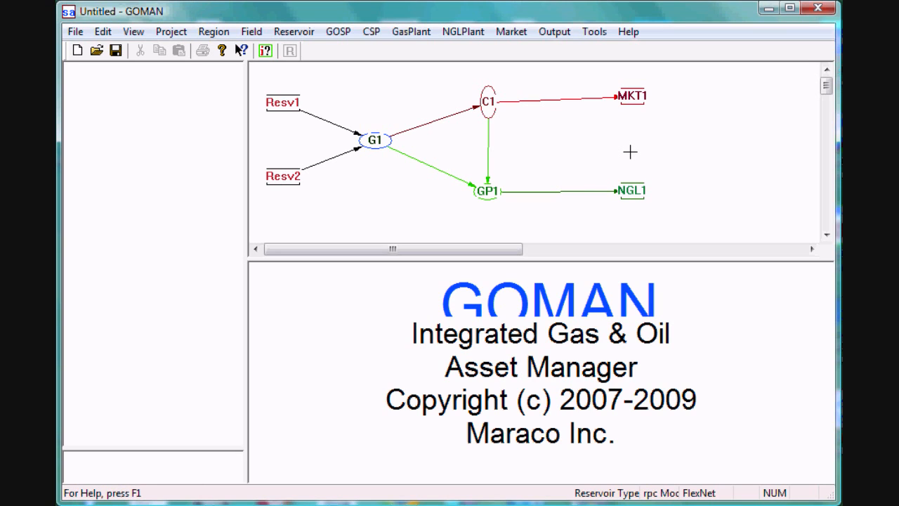
{"action": "right_click", "coordinate": [583, 142]}
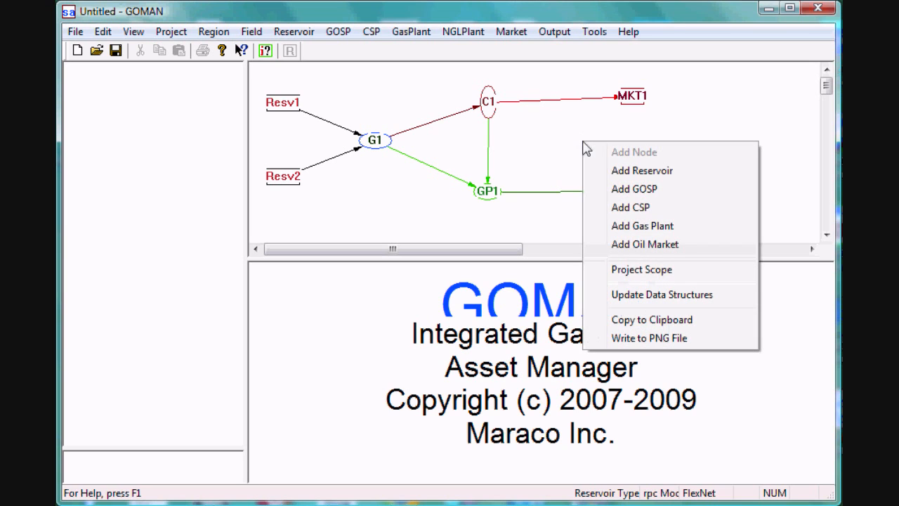
{"action": "left_click", "coordinate": [642, 296]}
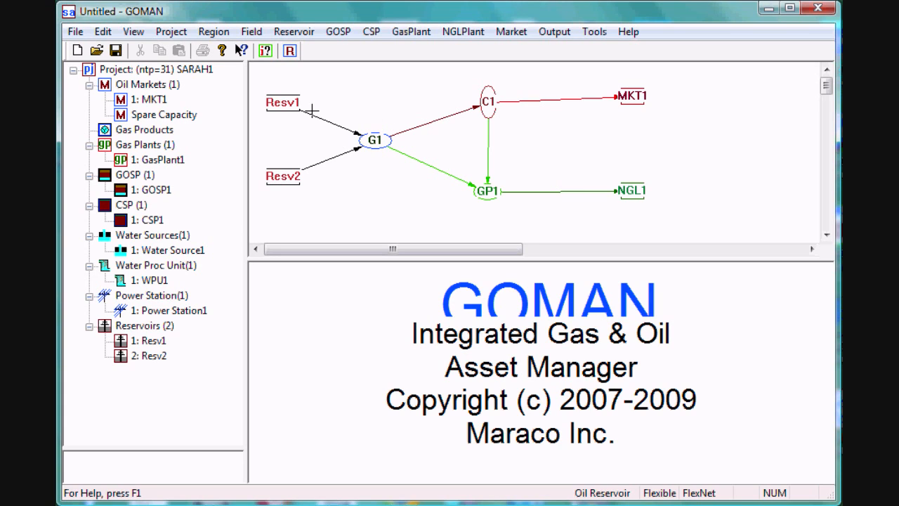
In the project outline, name the project TUT1 and set the start date to 1/1/2009, keeping the 30-year planning horizon
{"action": "left_click", "coordinate": [178, 39]}
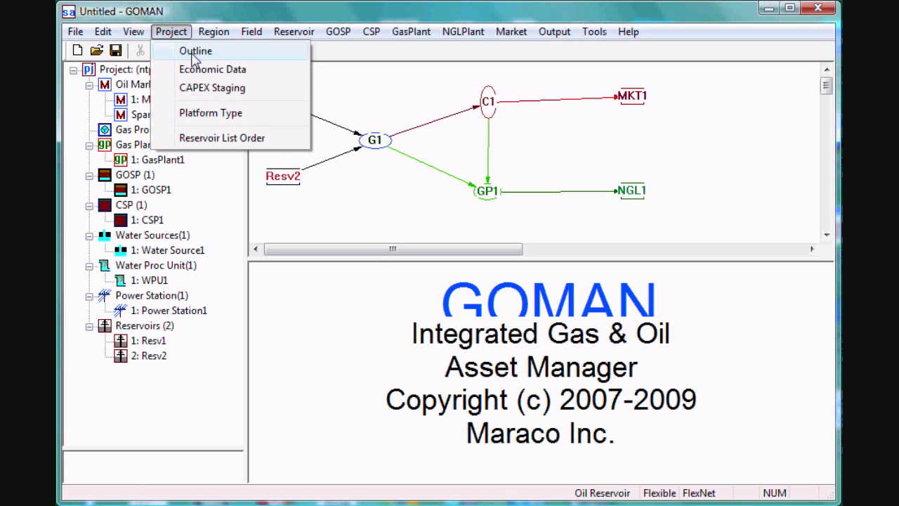
{"action": "left_click", "coordinate": [194, 52]}
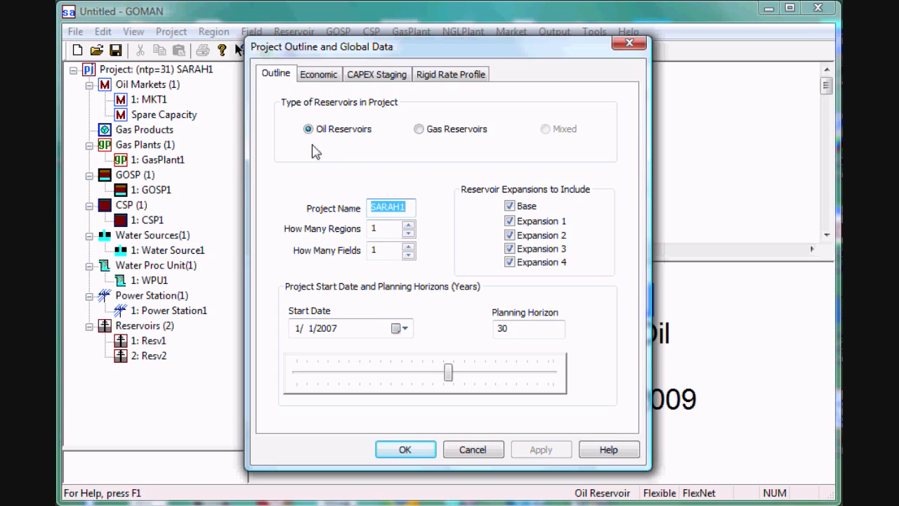
{"action": "key", "text": "BackSpace"}
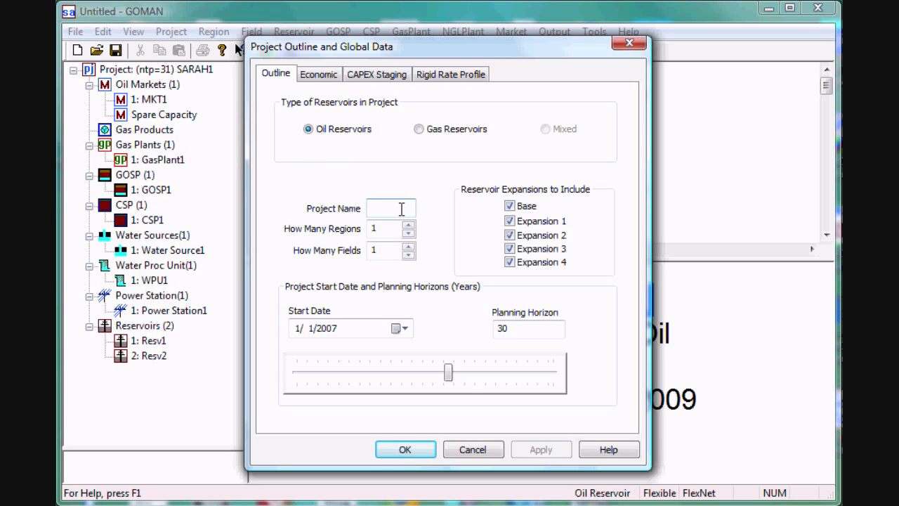
{"action": "type", "text": "TUT1"}
{"action": "left_click", "coordinate": [398, 329]}
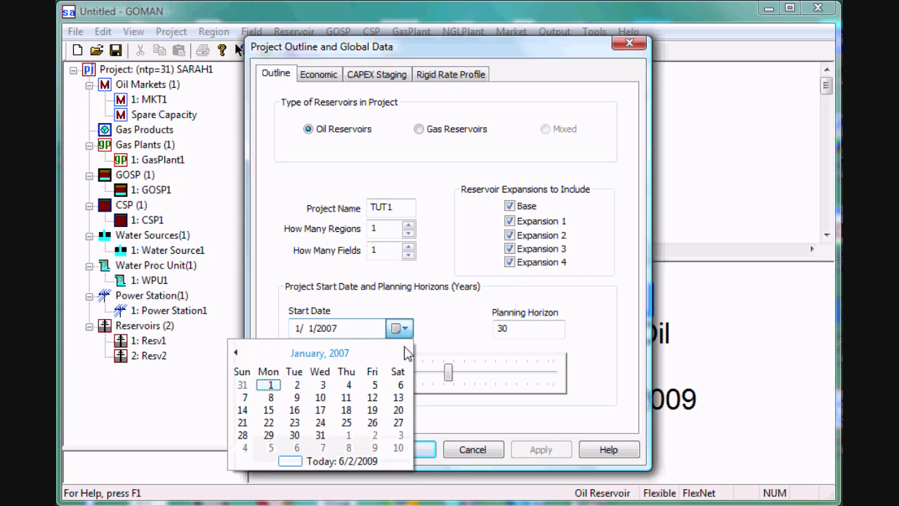
{"action": "left_click", "coordinate": [349, 328]}
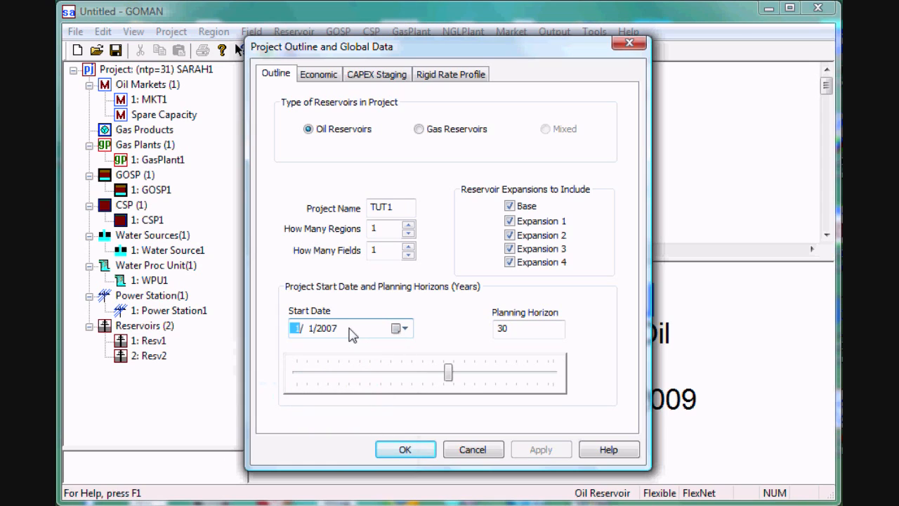
{"action": "left_click", "coordinate": [349, 328]}
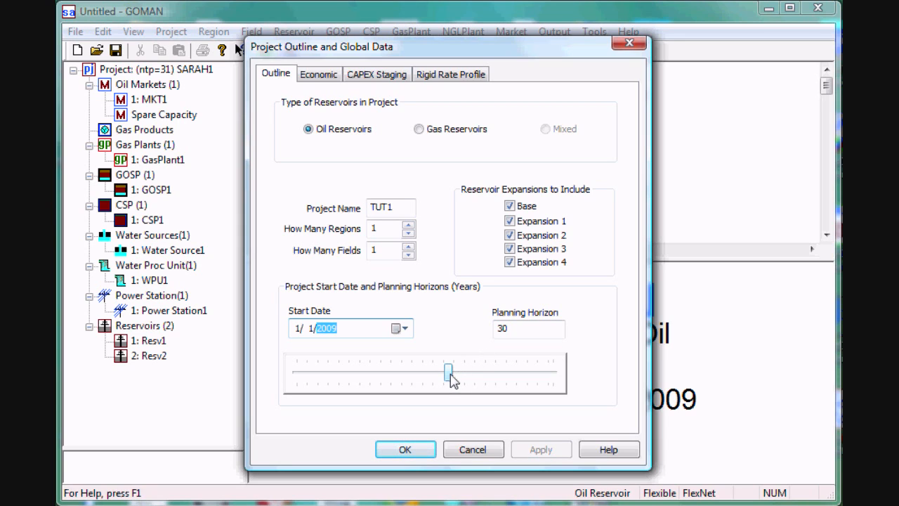
{"action": "mouse_move", "coordinate": [451, 379]}
{"action": "left_mouse_down"}
{"action": "mouse_move", "coordinate": [432, 380]}
{"action": "mouse_move", "coordinate": [451, 382]}
{"action": "left_mouse_up"}
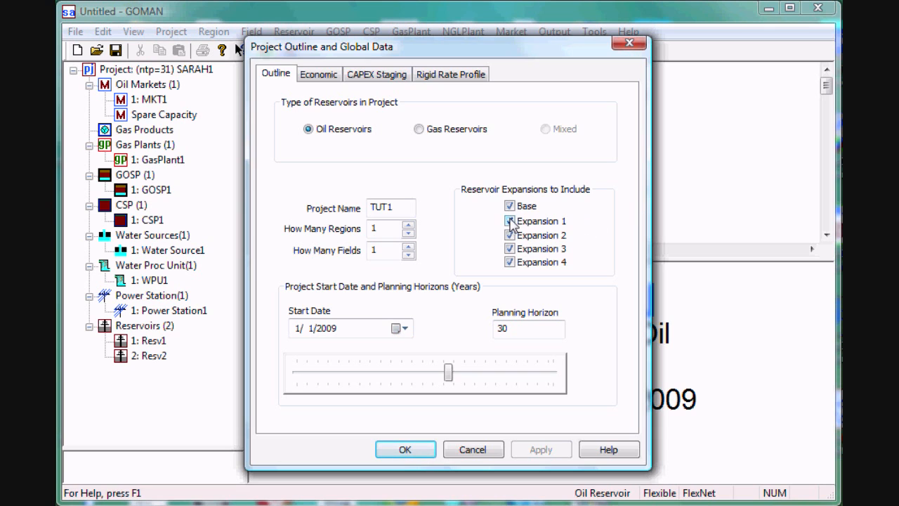
{"action": "left_click", "coordinate": [413, 451]}
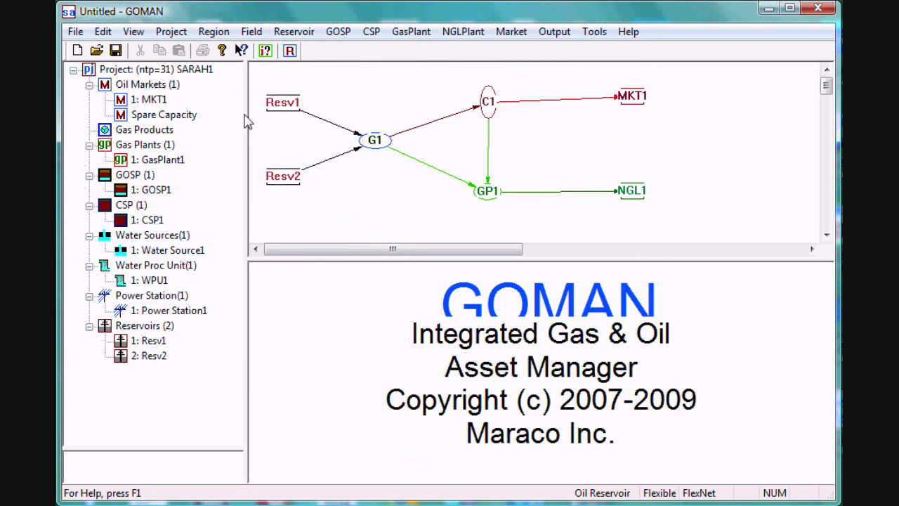
Open the general data of Resv1, keep the platform type Onshore and set its spare capacity allocation to Yes, Neutral
{"action": "left_click", "coordinate": [222, 37]}
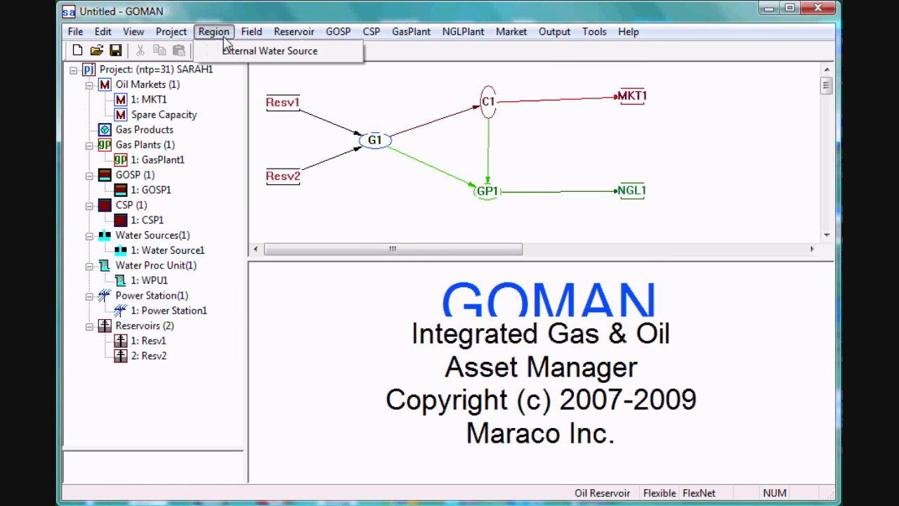
{"action": "left_click", "coordinate": [288, 32]}
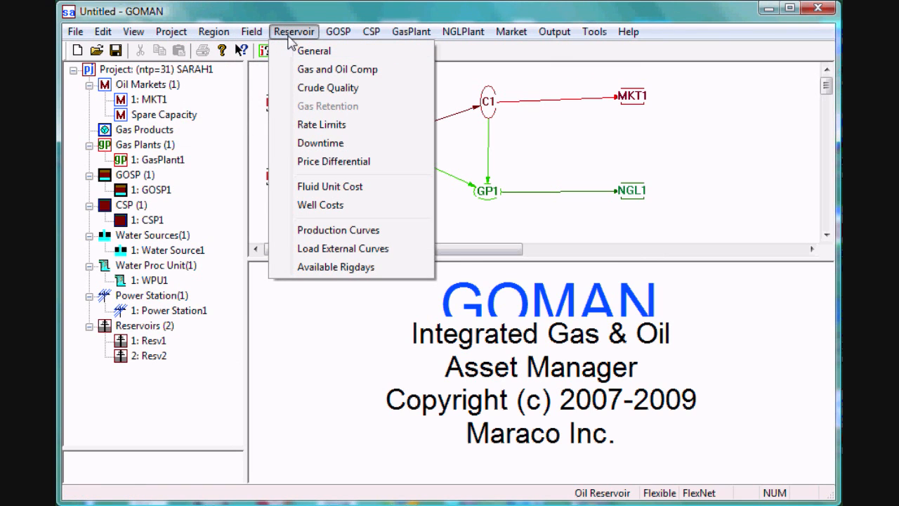
{"action": "left_click", "coordinate": [313, 52]}
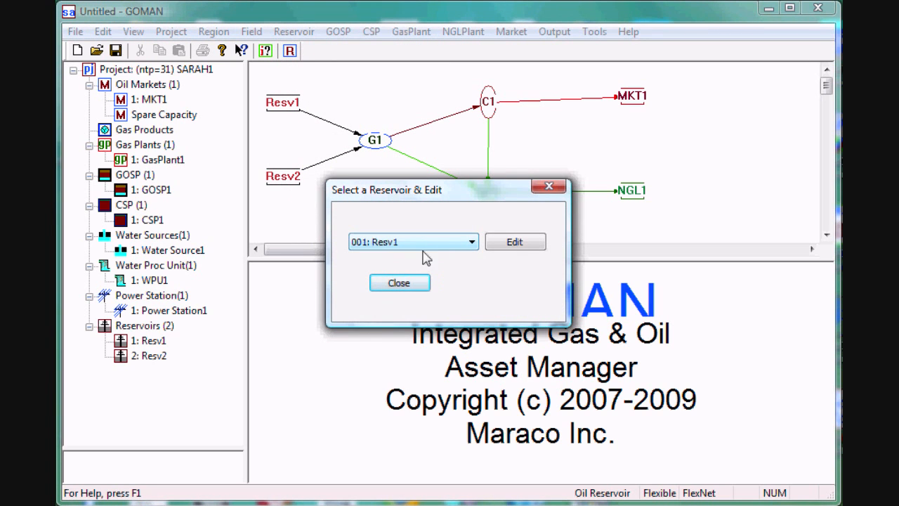
{"action": "left_click", "coordinate": [511, 242]}
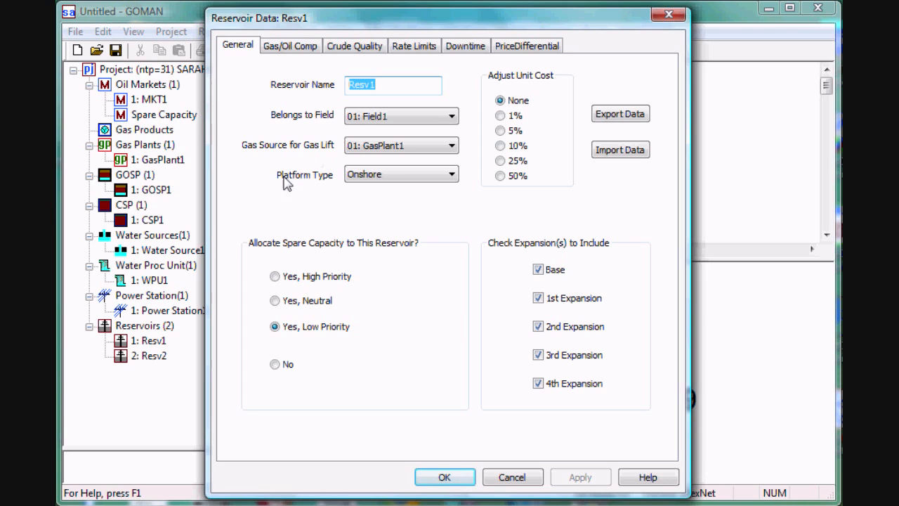
{"action": "left_click", "coordinate": [453, 176]}
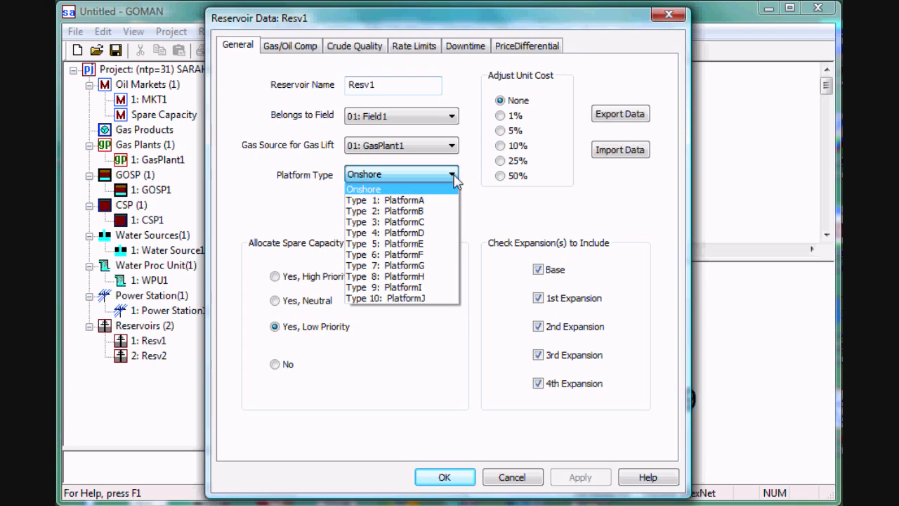
{"action": "left_click", "coordinate": [410, 180]}
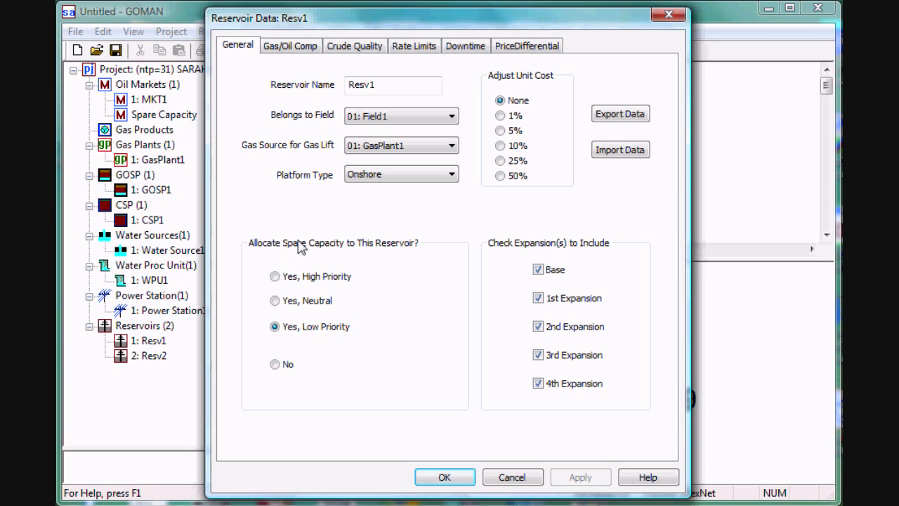
{"action": "left_click", "coordinate": [274, 300]}
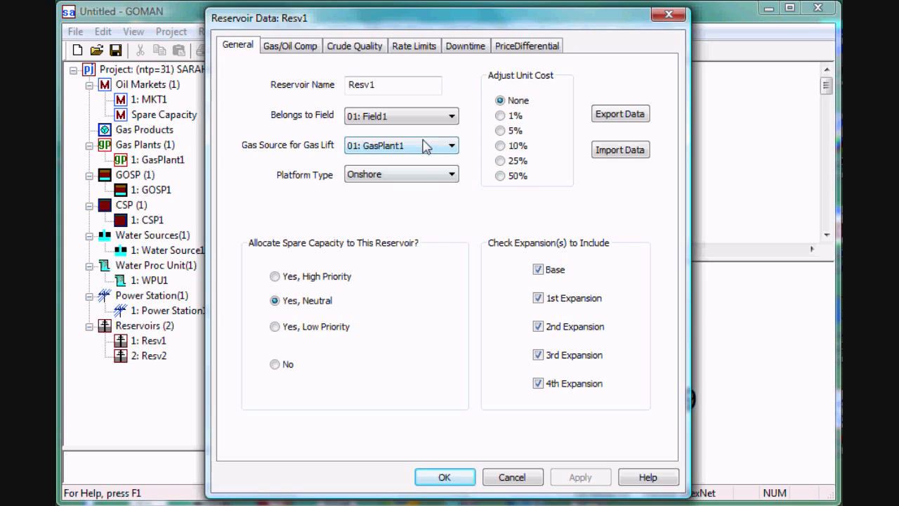
Review Resv1's gas and oil composition, crude quality, rate limits, downtime and price differential, and accept the reservoir data
{"action": "left_click", "coordinate": [300, 48]}
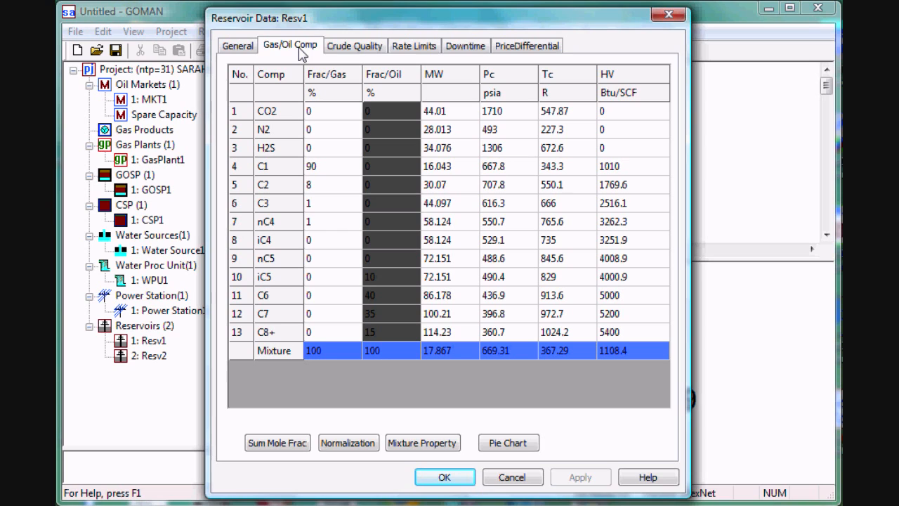
{"action": "left_click", "coordinate": [350, 49]}
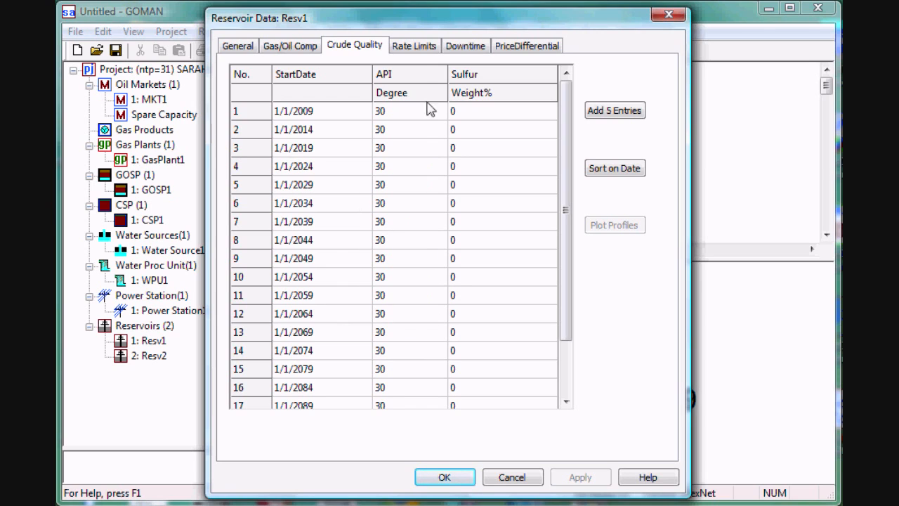
{"action": "left_click", "coordinate": [428, 51]}
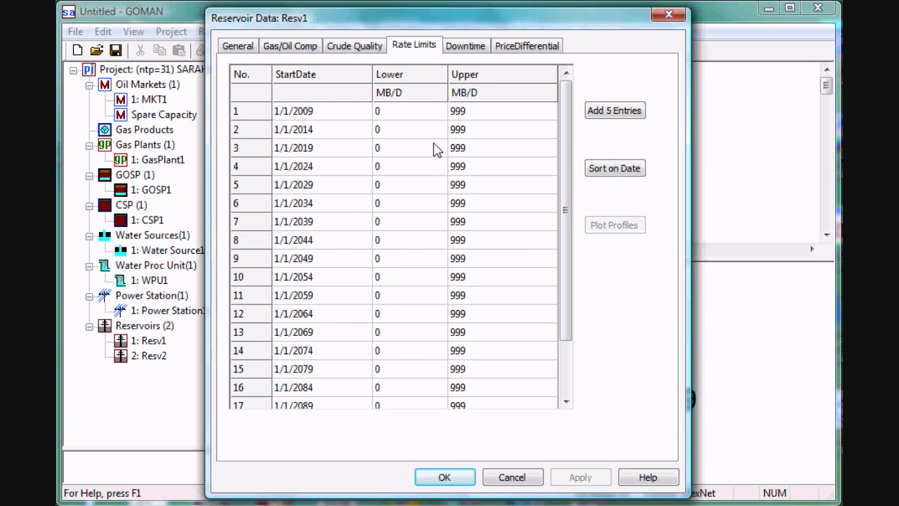
{"action": "left_click", "coordinate": [472, 48]}
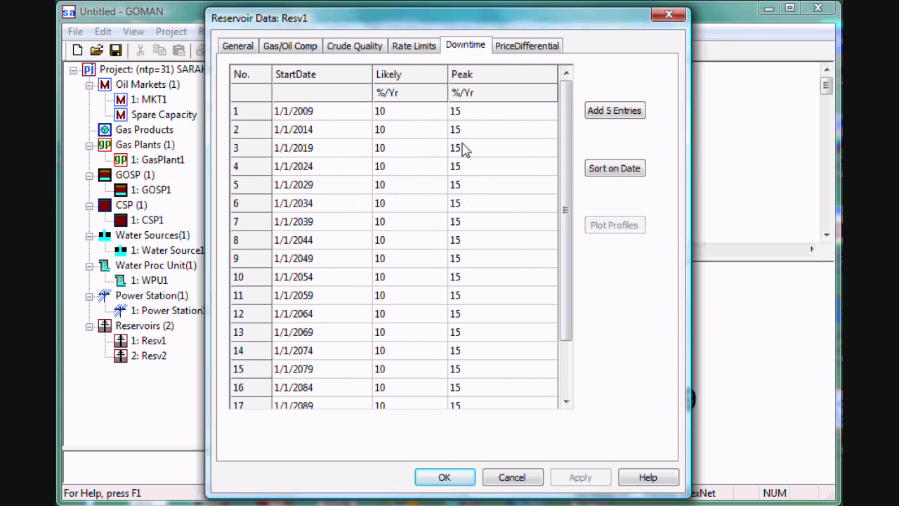
{"action": "left_click", "coordinate": [528, 48]}
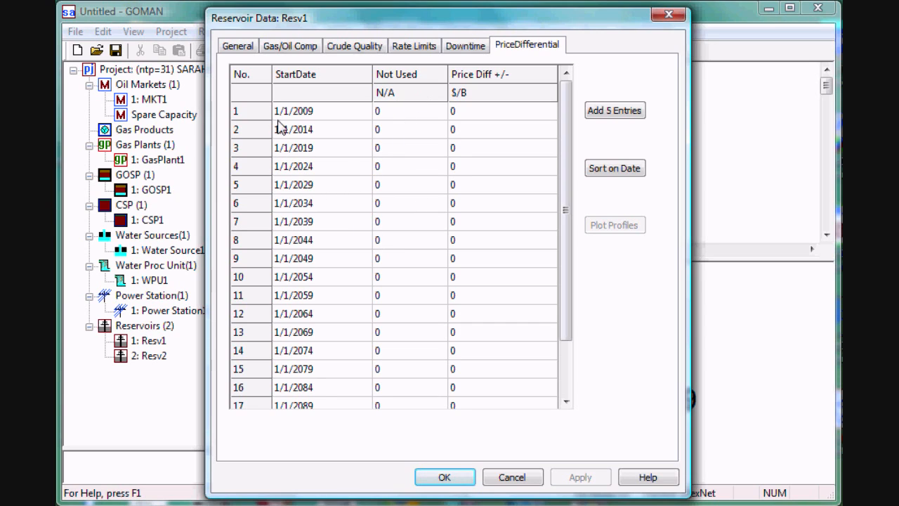
{"action": "left_click", "coordinate": [248, 50]}
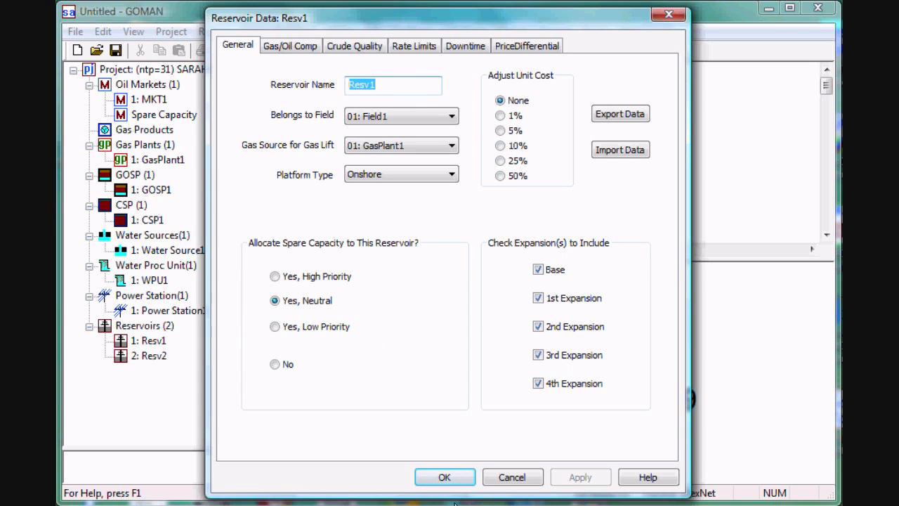
{"action": "left_click", "coordinate": [464, 482]}
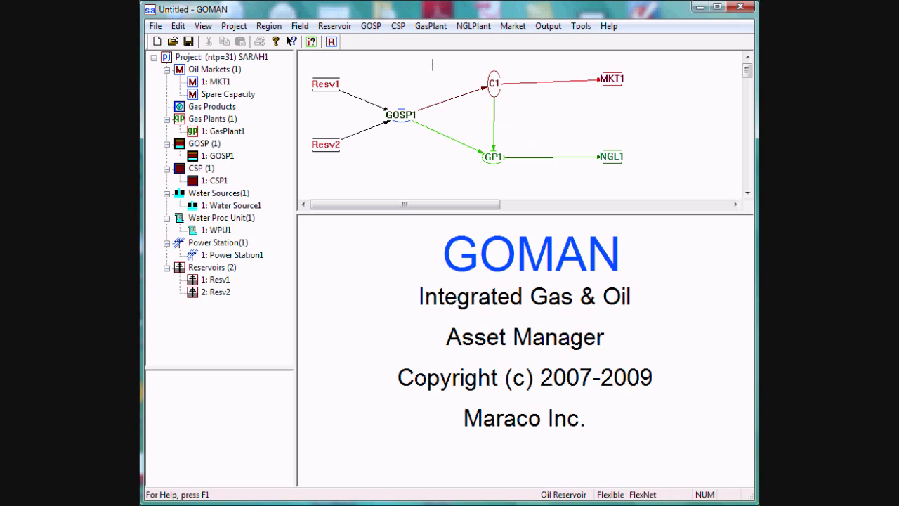
Open the reservoir production curves and set the earliest start year of Resv1's base case to 2009
{"action": "left_click", "coordinate": [341, 31]}
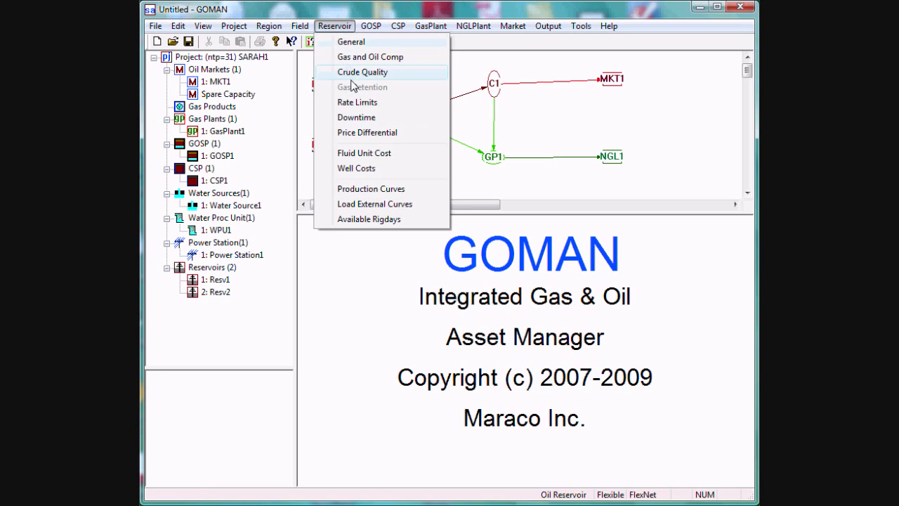
{"action": "left_click", "coordinate": [379, 193]}
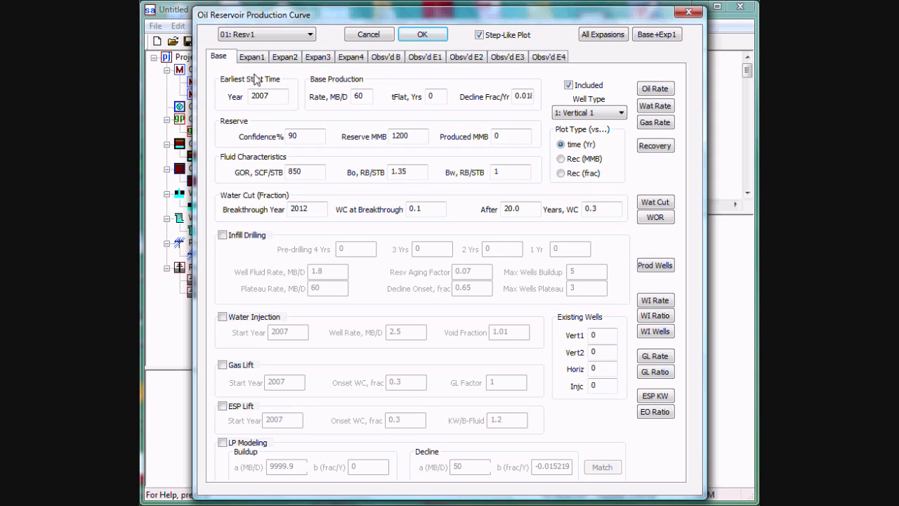
{"action": "key", "text": "BackSpace"}
{"action": "type", "text": "9"}
Plot Resv1's base-case oil rate, water rate, gas rate and recovery over time, closing each plot after viewing
{"action": "left_click", "coordinate": [656, 89]}
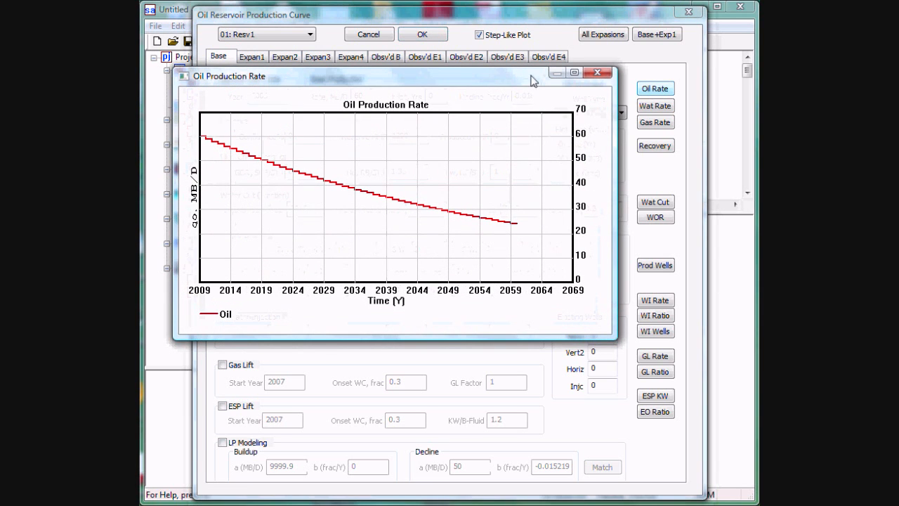
{"action": "left_click_drag", "start_coordinate": [521, 74], "coordinate": [530, 75]}
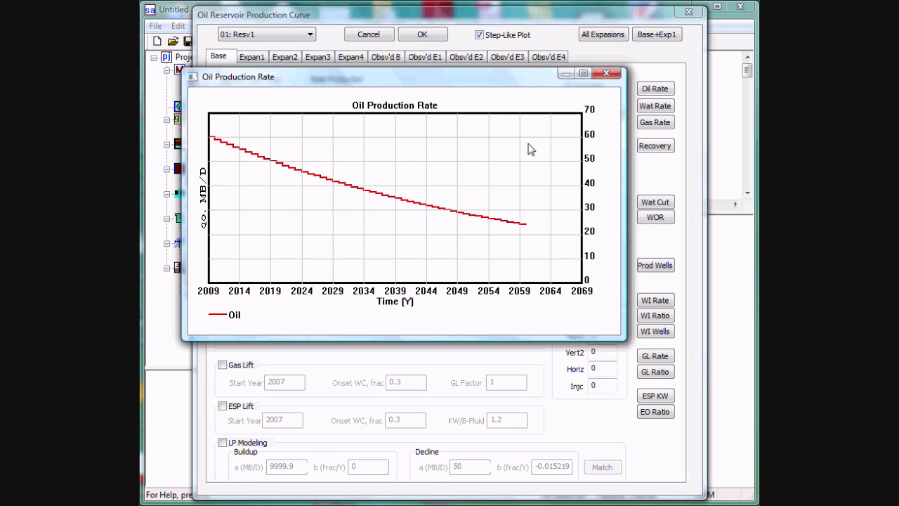
{"action": "left_click", "coordinate": [603, 75]}
{"action": "left_click", "coordinate": [655, 107]}
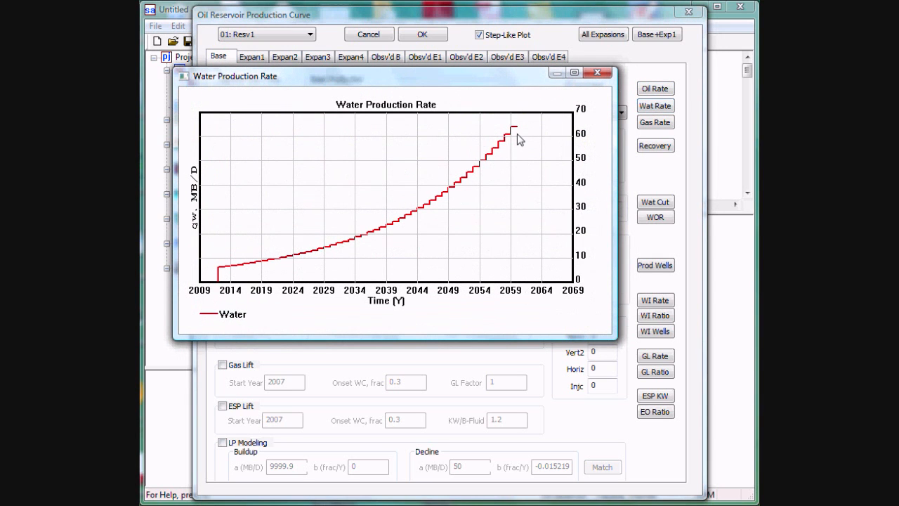
{"action": "left_click", "coordinate": [596, 75]}
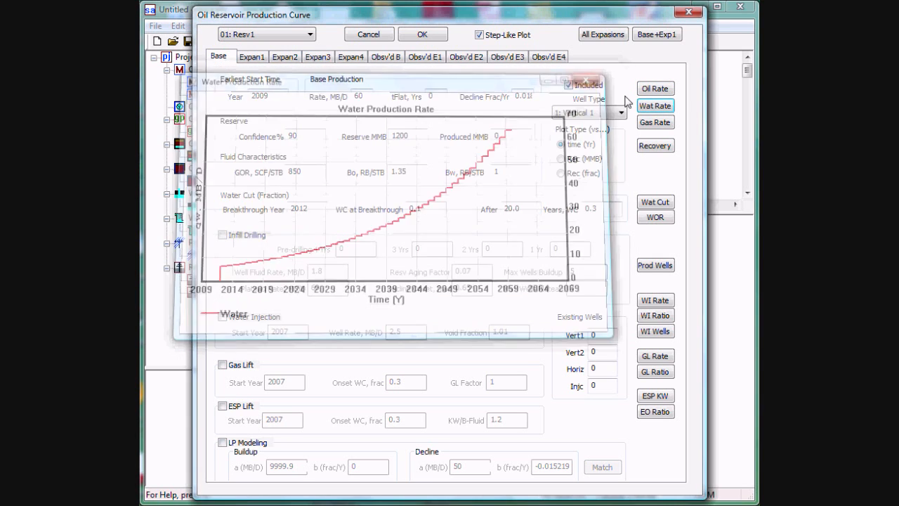
{"action": "left_click", "coordinate": [654, 123]}
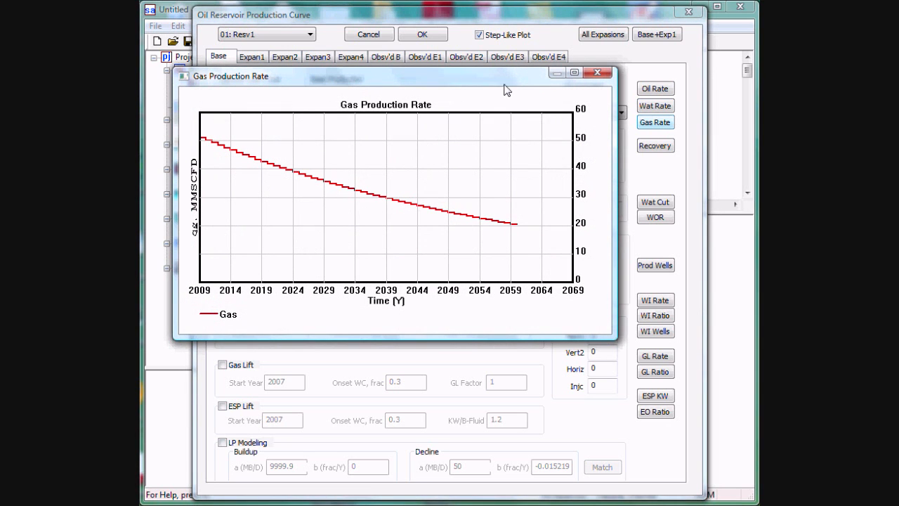
{"action": "left_click", "coordinate": [597, 72]}
{"action": "left_click", "coordinate": [655, 145]}
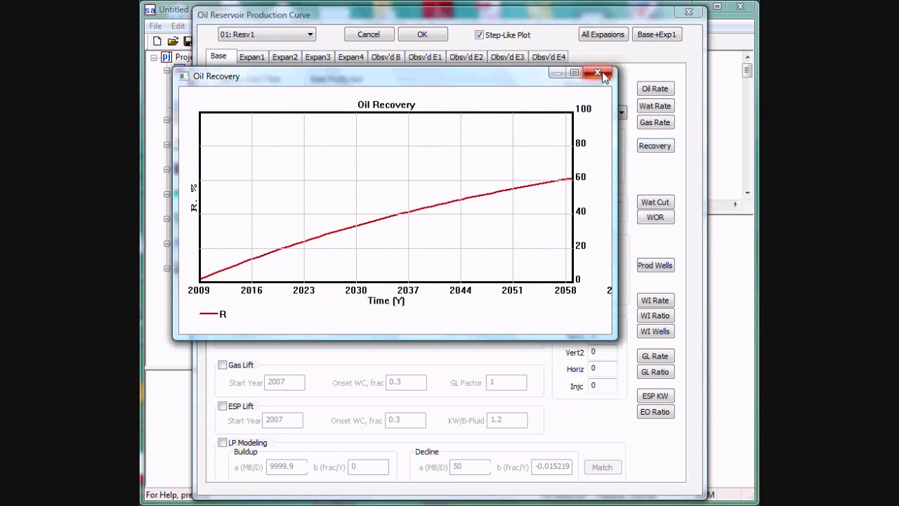
{"action": "left_click", "coordinate": [596, 73]}
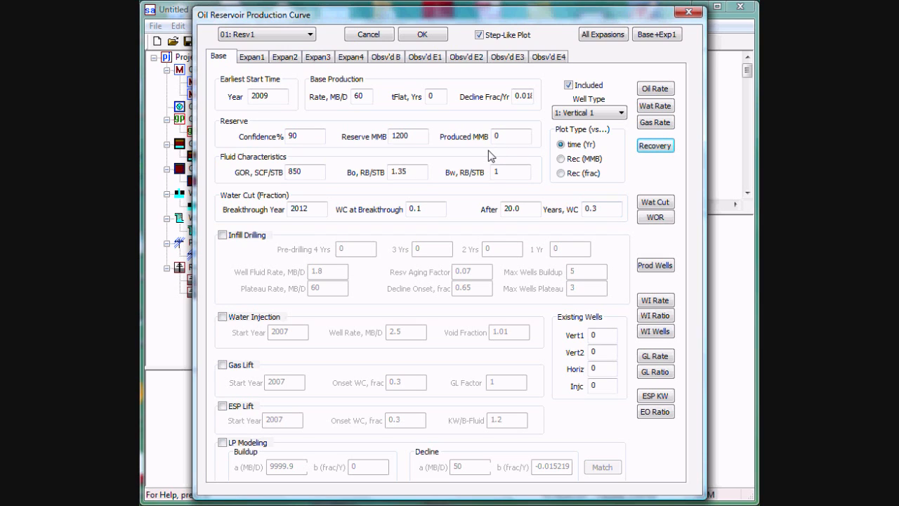
Check the start year and infill plateau rate of Resv1's first expansion, and plot its oil production rate
{"action": "left_click", "coordinate": [260, 63]}
{"action": "left_click", "coordinate": [278, 97]}
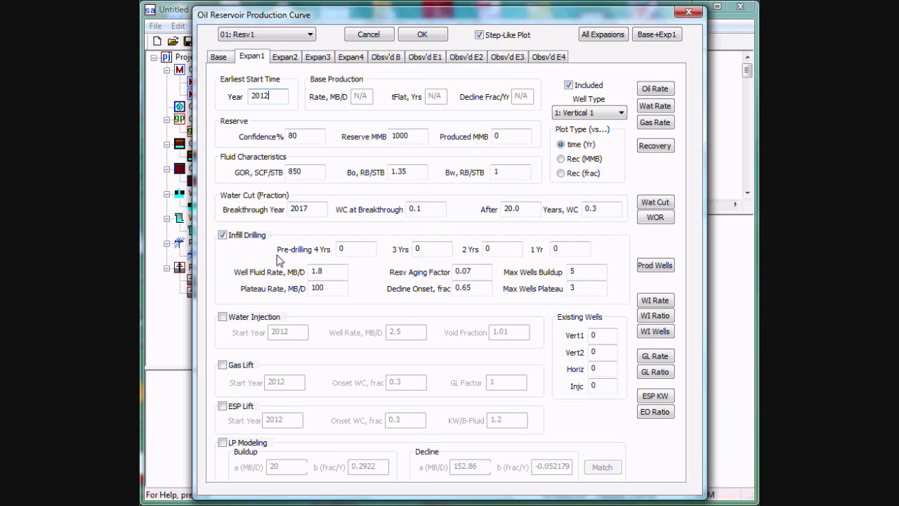
{"action": "left_click", "coordinate": [320, 289]}
{"action": "left_click", "coordinate": [654, 89]}
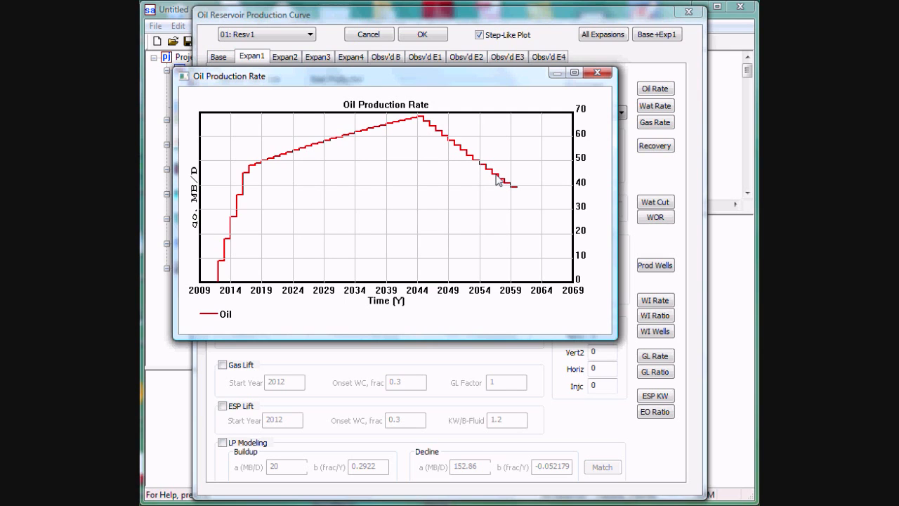
{"action": "left_click", "coordinate": [596, 74]}
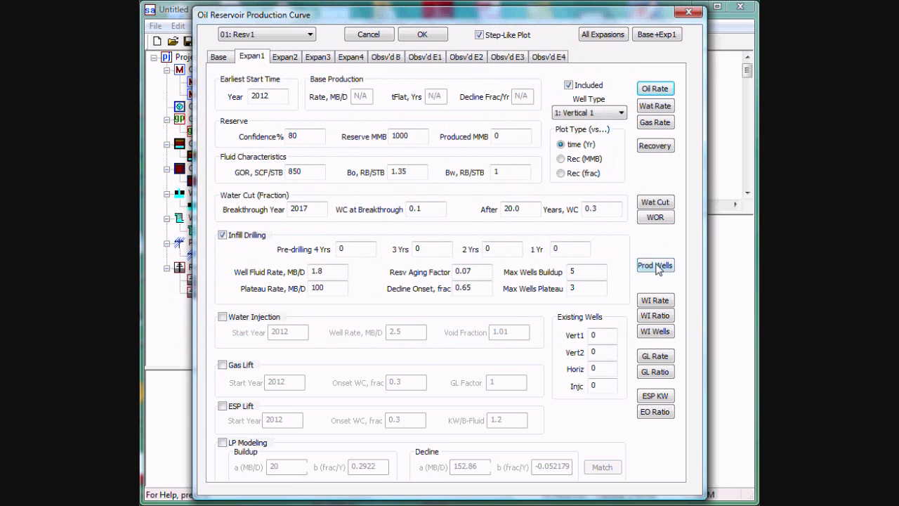
Plot the production wells of Resv1's first expansion, and request the combined base and first expansion plot
{"action": "left_click", "coordinate": [658, 271]}
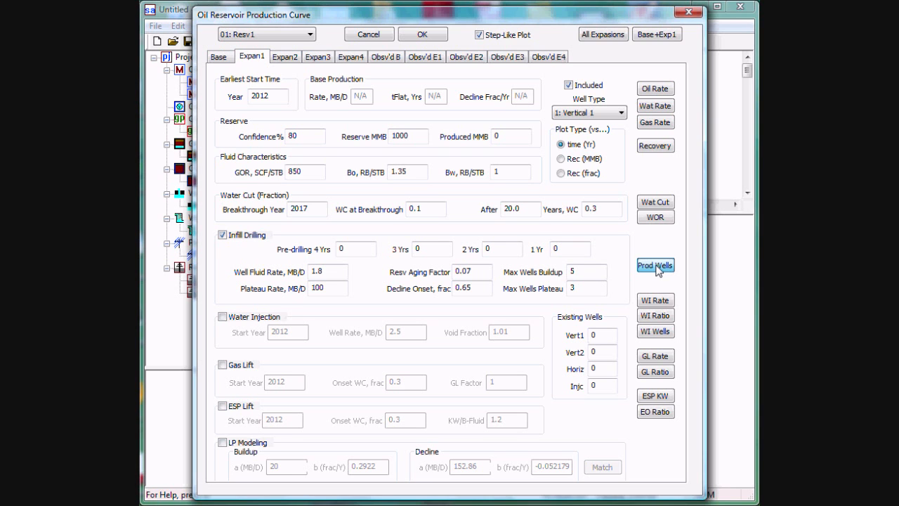
{"action": "left_click", "coordinate": [655, 266]}
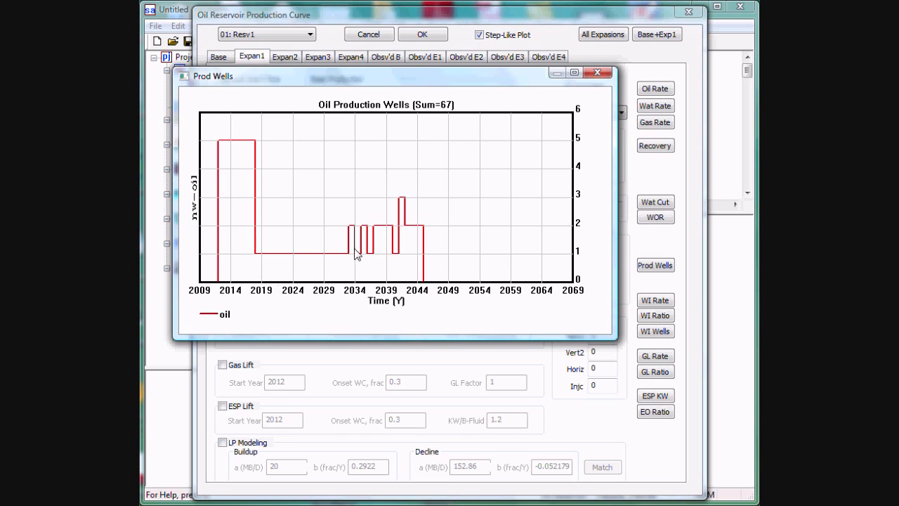
{"action": "left_click", "coordinate": [597, 73]}
{"action": "left_click", "coordinate": [597, 73]}
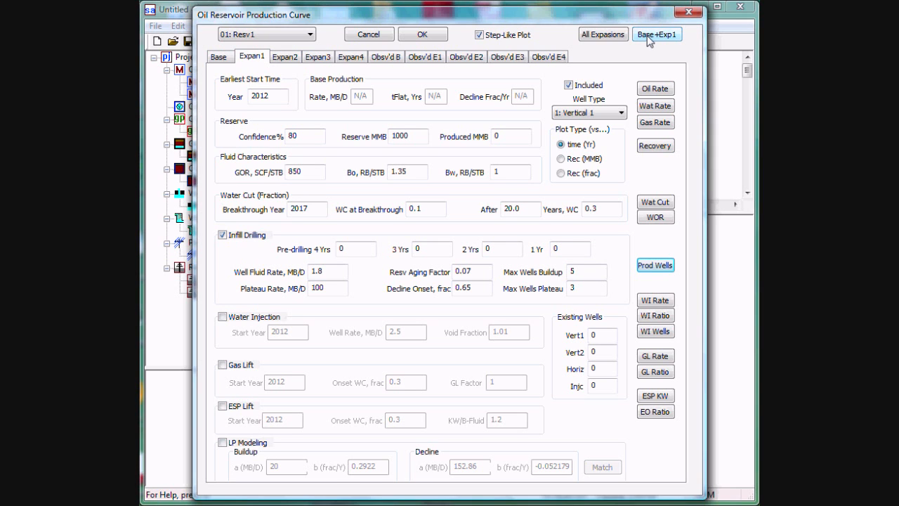
{"action": "left_click", "coordinate": [647, 39]}
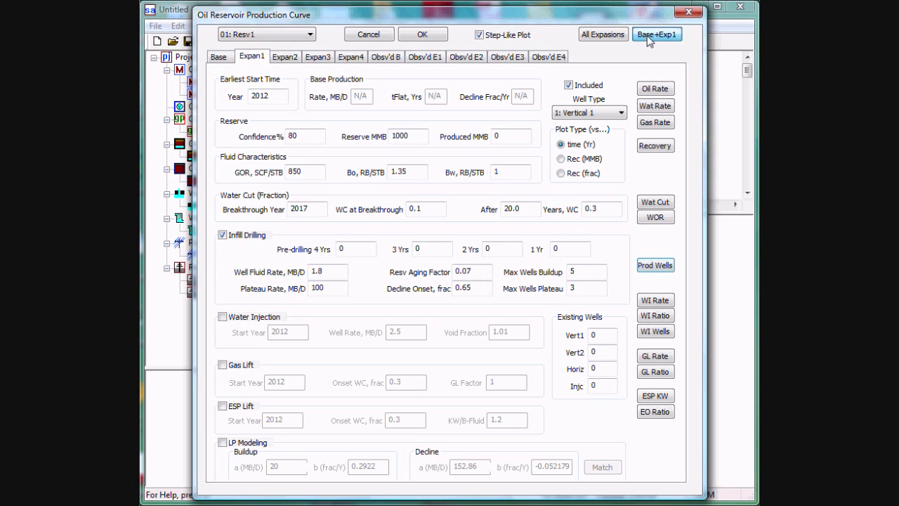